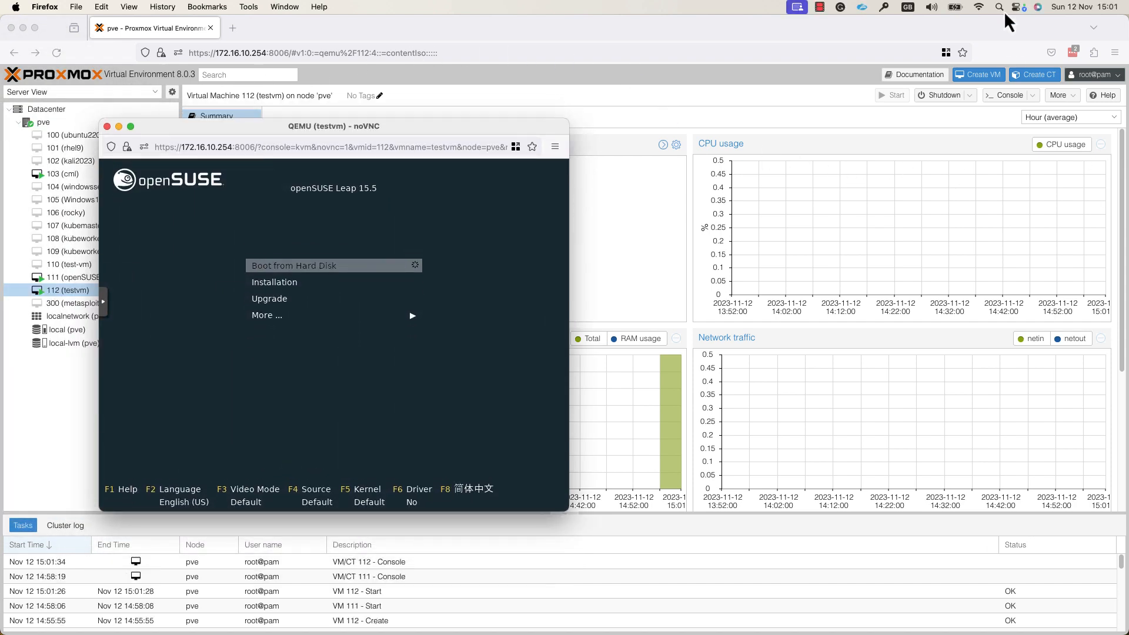
# Step: Move the VM 112 console window toward the centre of the screen
pyautogui.moveTo(357, 125); pyautogui.dragTo(585, 110)
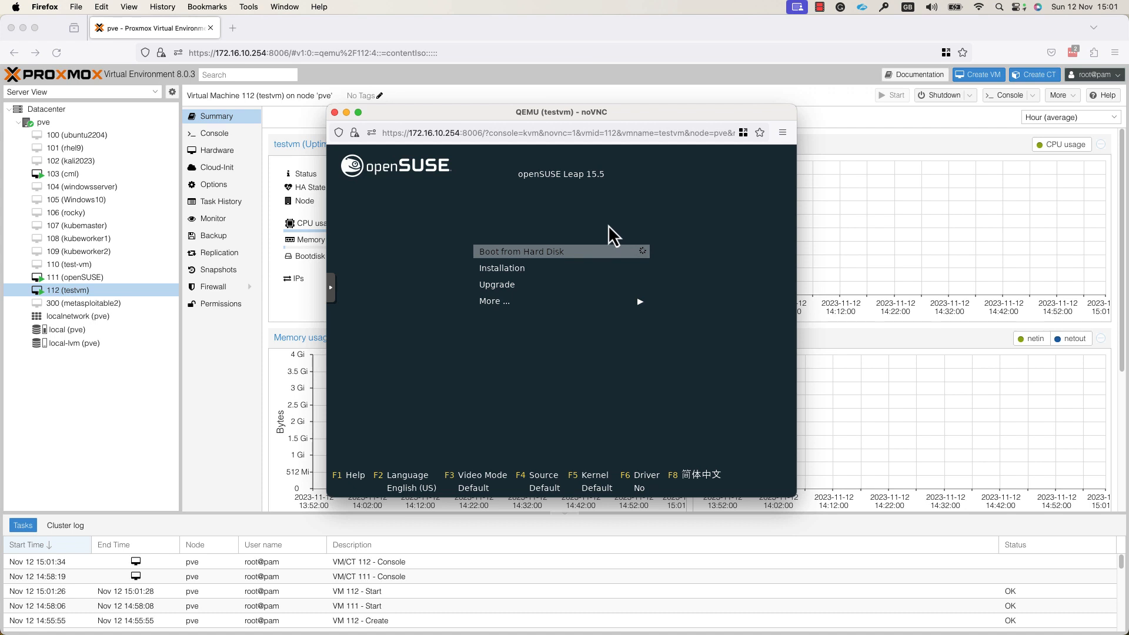
# Step: Boot the Installation entry from the openSUSE Leap 15.5 boot menu
pyautogui.press('Down')
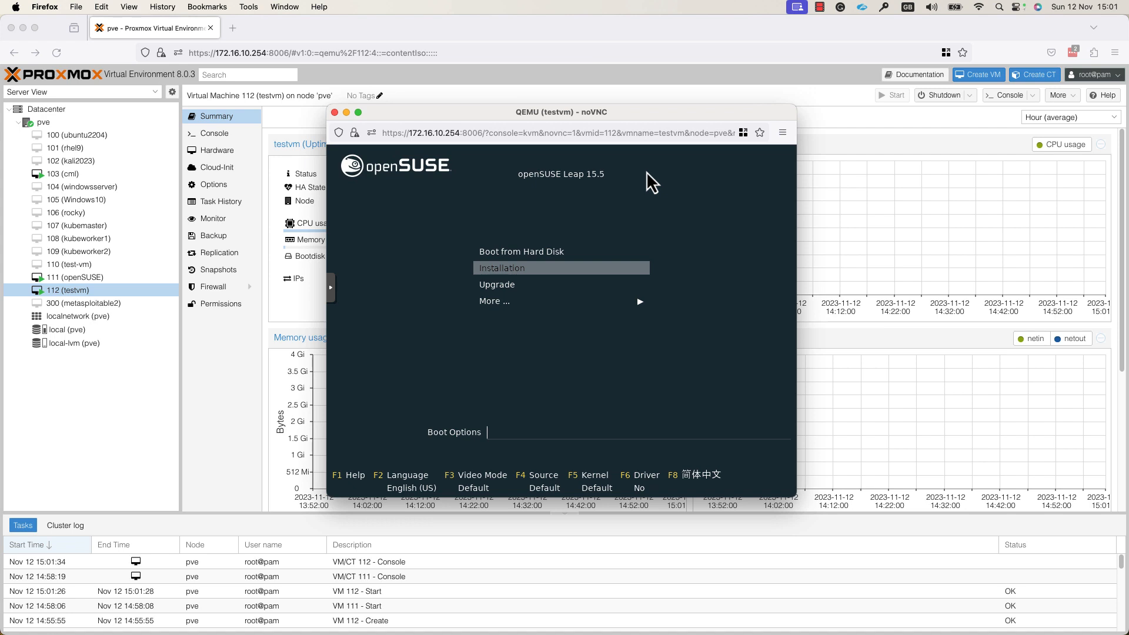
pyautogui.press('Return')
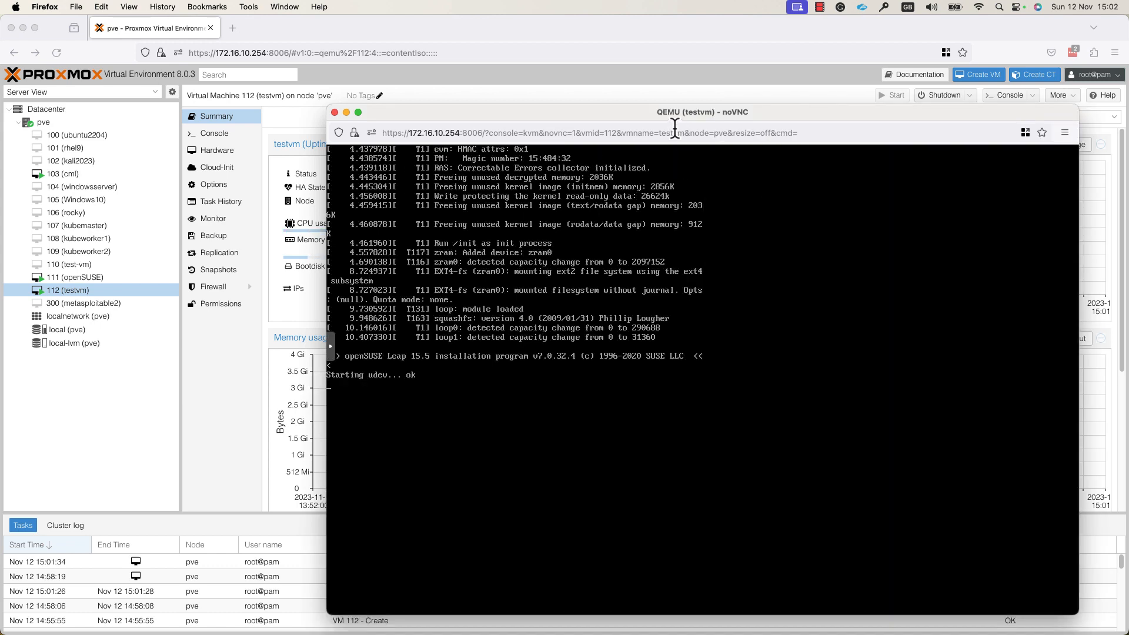
# Step: Reposition the console window up-left while the installer finishes system probing
pyautogui.moveTo(643, 116); pyautogui.dragTo(552, 77)
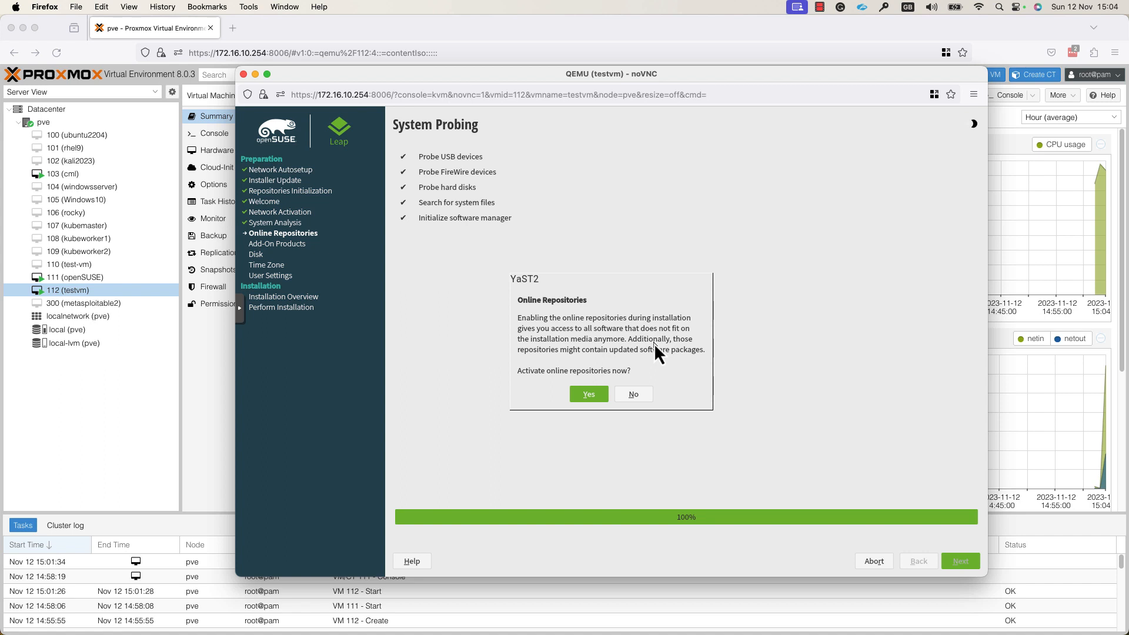
# Step: Activate online repositories and accept the default repository list
pyautogui.click(586, 397)
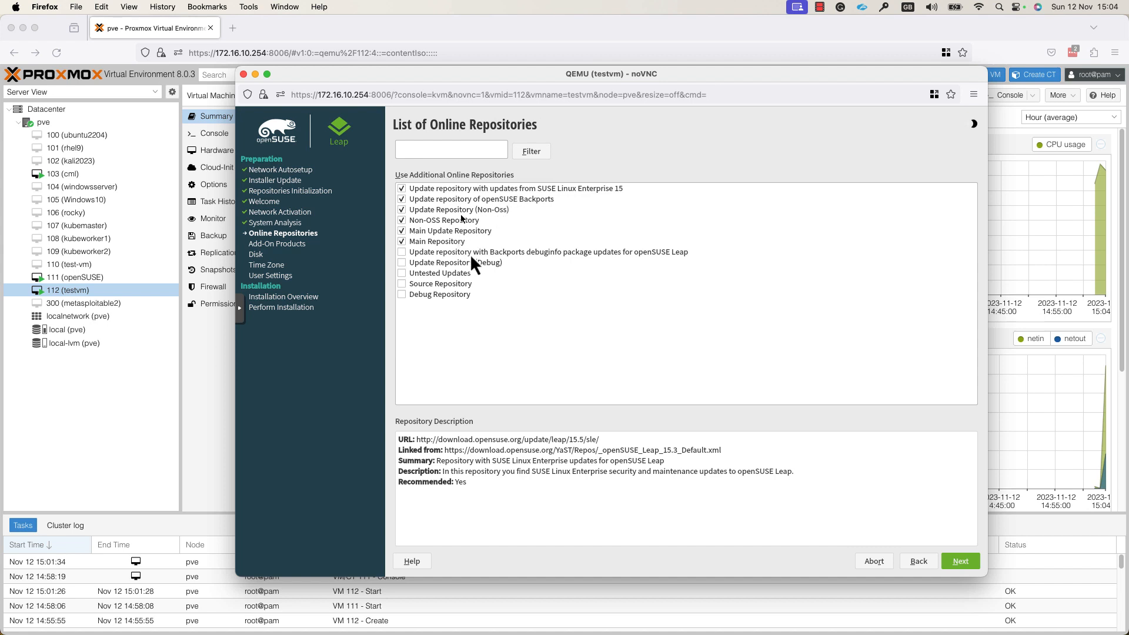
pyautogui.click(961, 562)
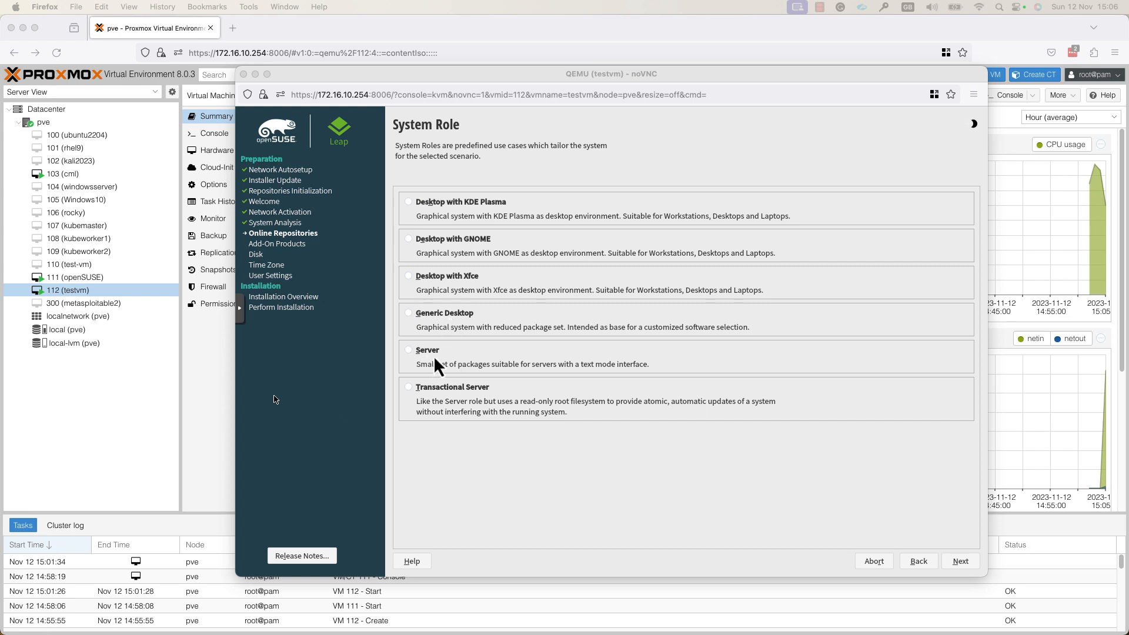
# Step: Choose the Desktop with GNOME system role to reach Suggested Partitioning
pyautogui.click(415, 243)
pyautogui.click(408, 238)
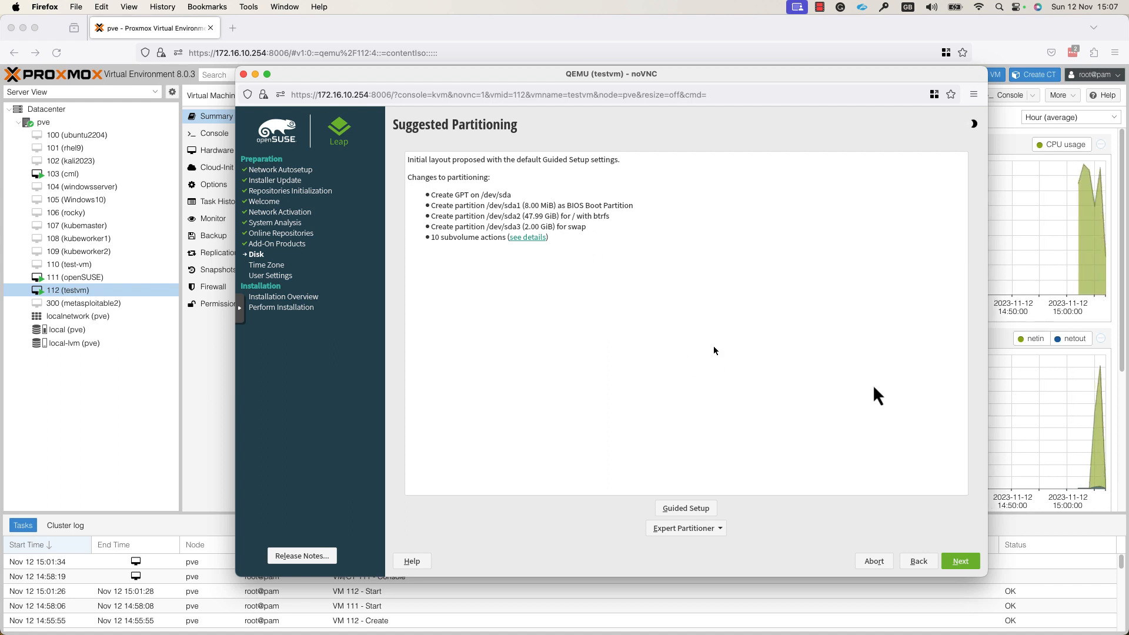
# Step: Accept the suggested partitioning and set the time zone to Europe / United Kingdom
pyautogui.click(952, 558)
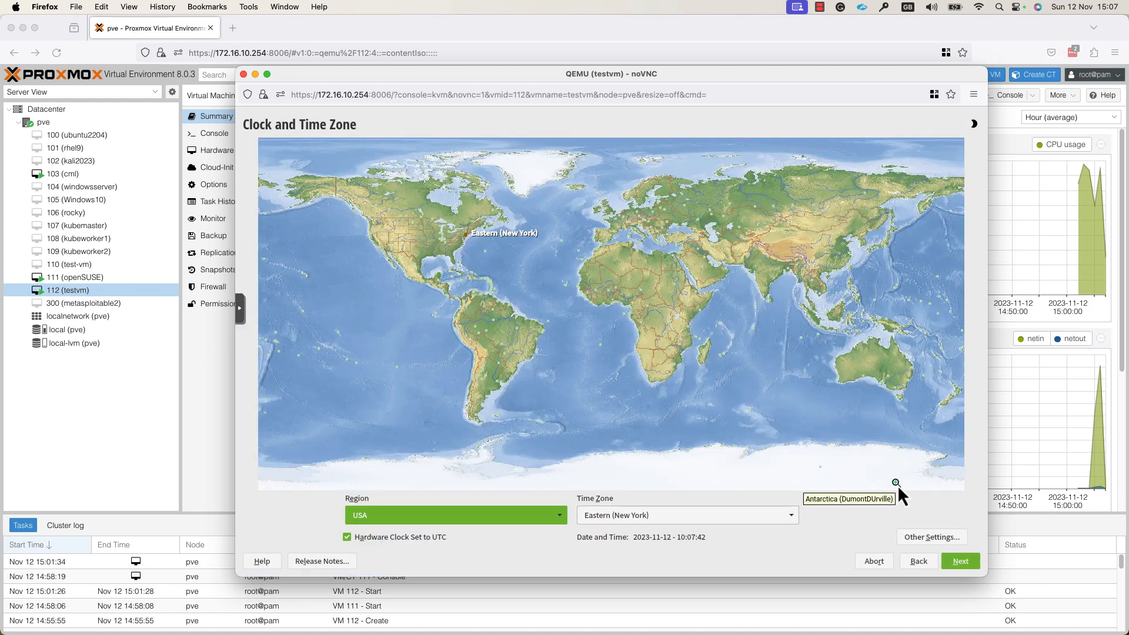
pyautogui.click(611, 214)
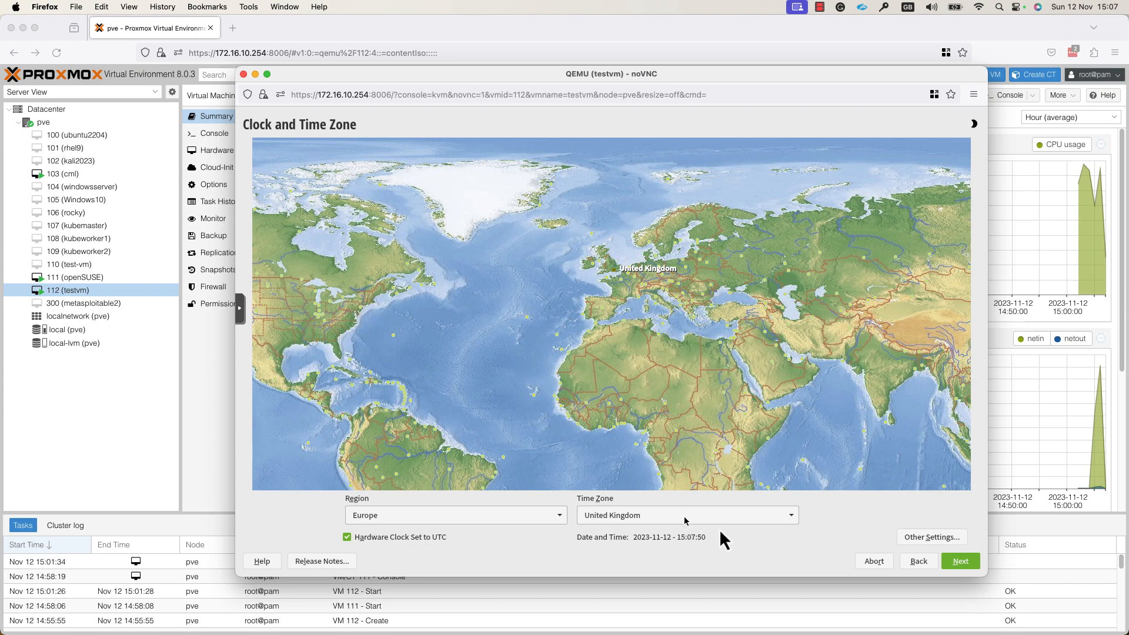
pyautogui.click(961, 562)
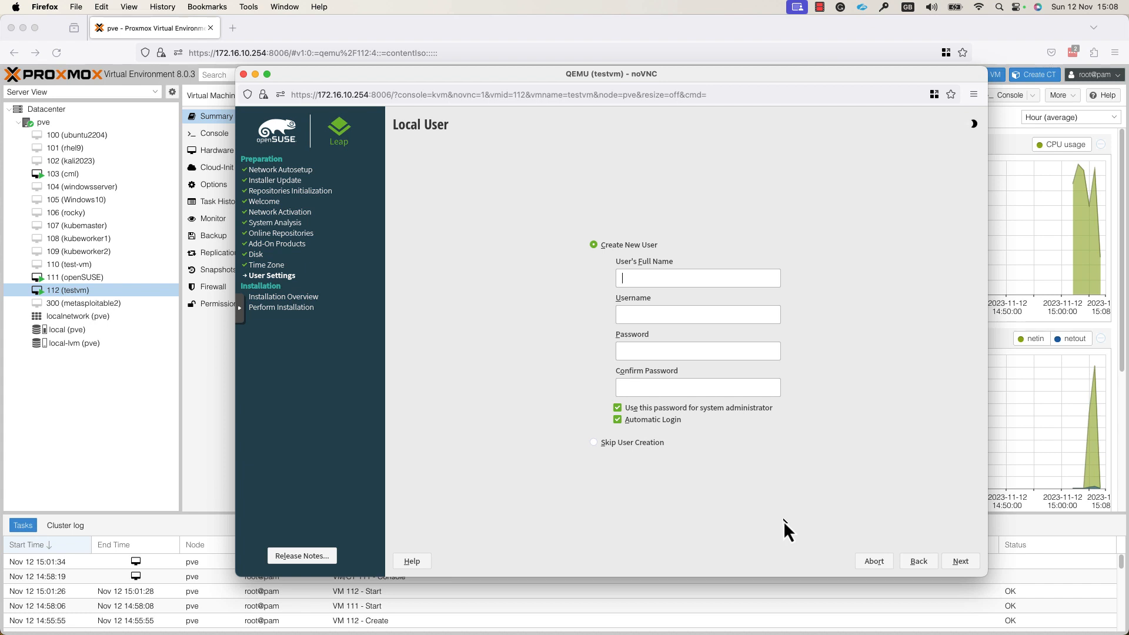
# Step: Create the local user with full name, username and password, accepting the simple-password warning
pyautogui.write('petru*****************')
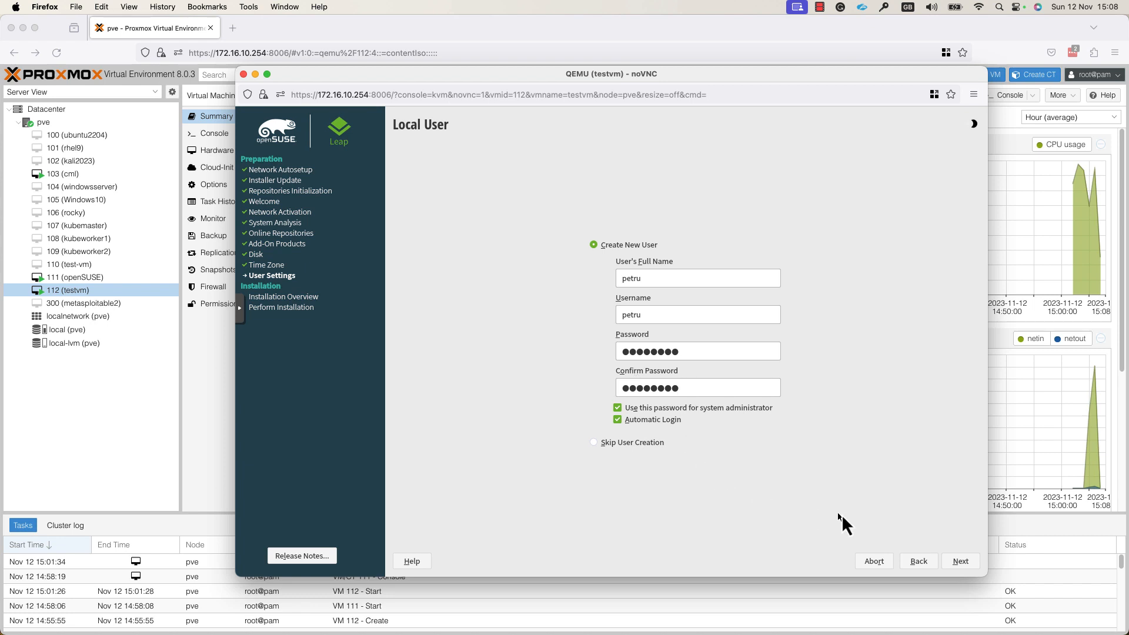
pyautogui.click(960, 562)
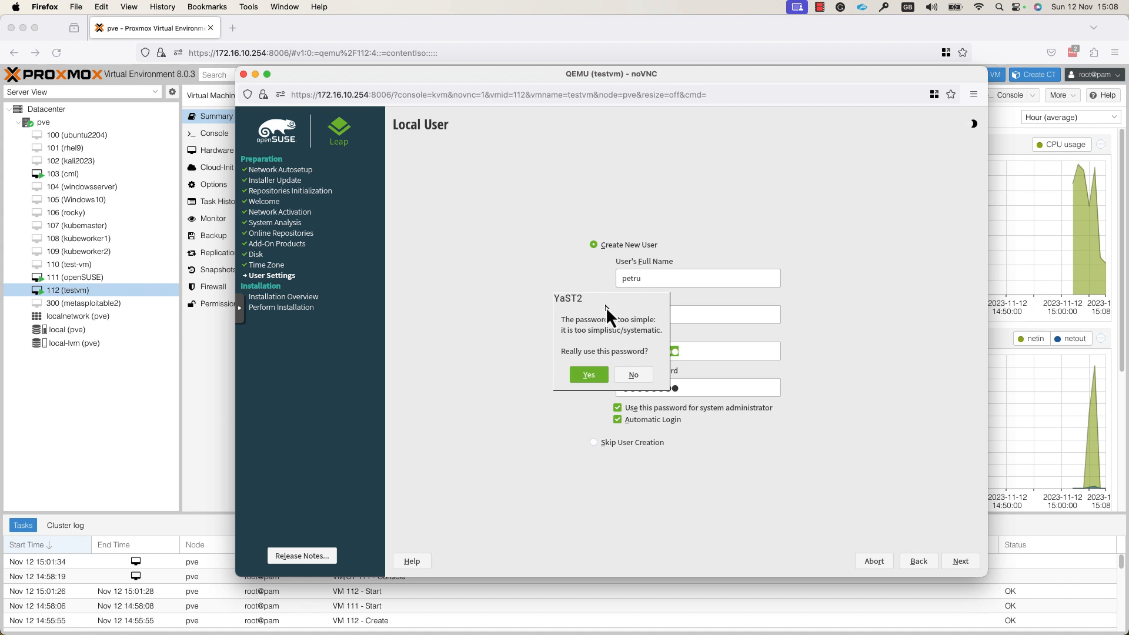
pyautogui.click(588, 378)
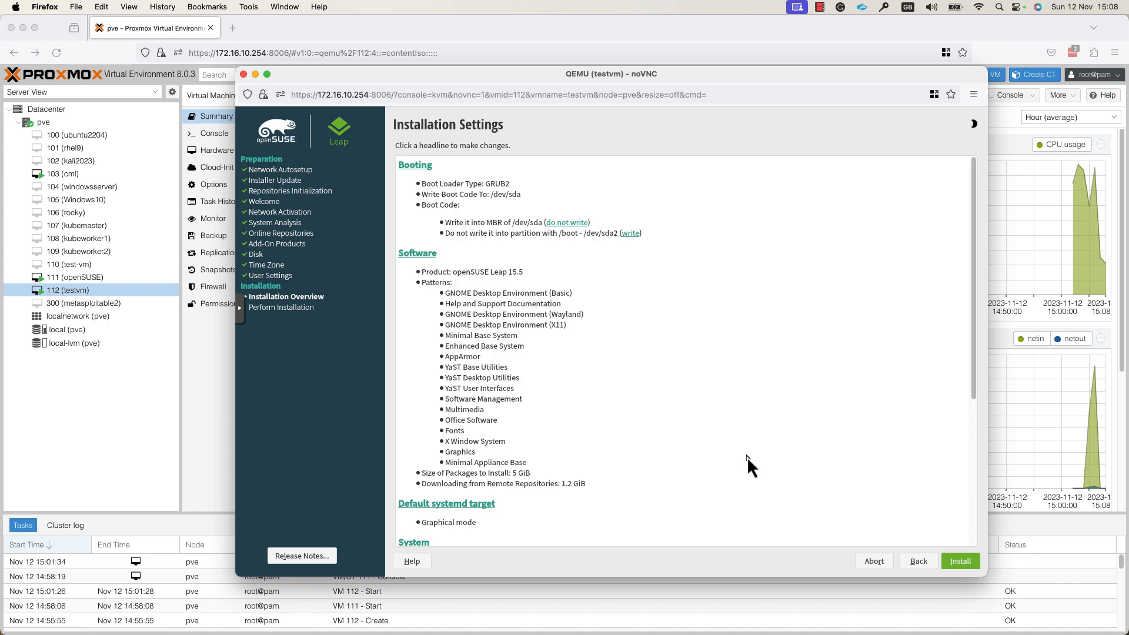
# Step: Start the installation and confirm it in the Confirm Installation dialog
pyautogui.click(959, 564)
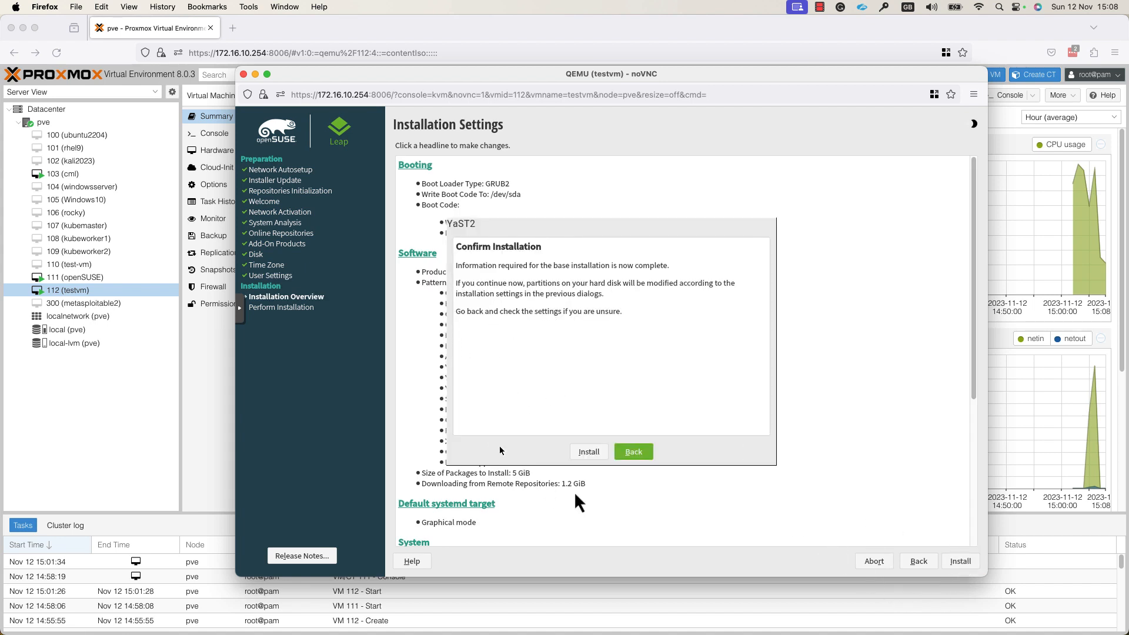
pyautogui.click(593, 453)
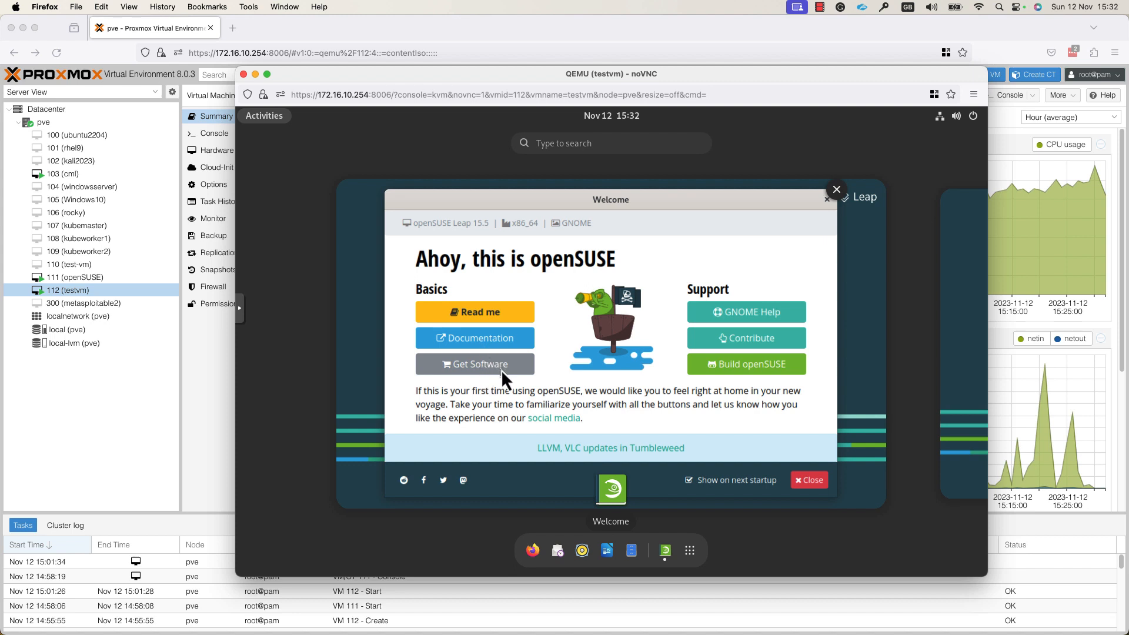
# Step: Close the openSUSE Welcome window and show the GNOME Activities overview
pyautogui.click(822, 483)
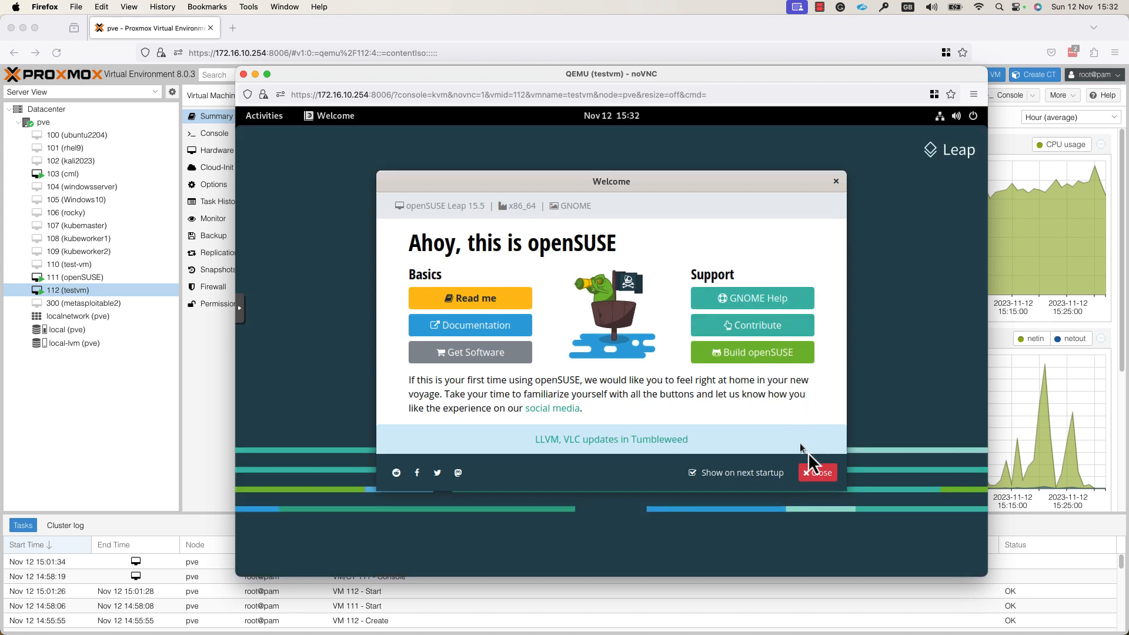
pyautogui.click(827, 475)
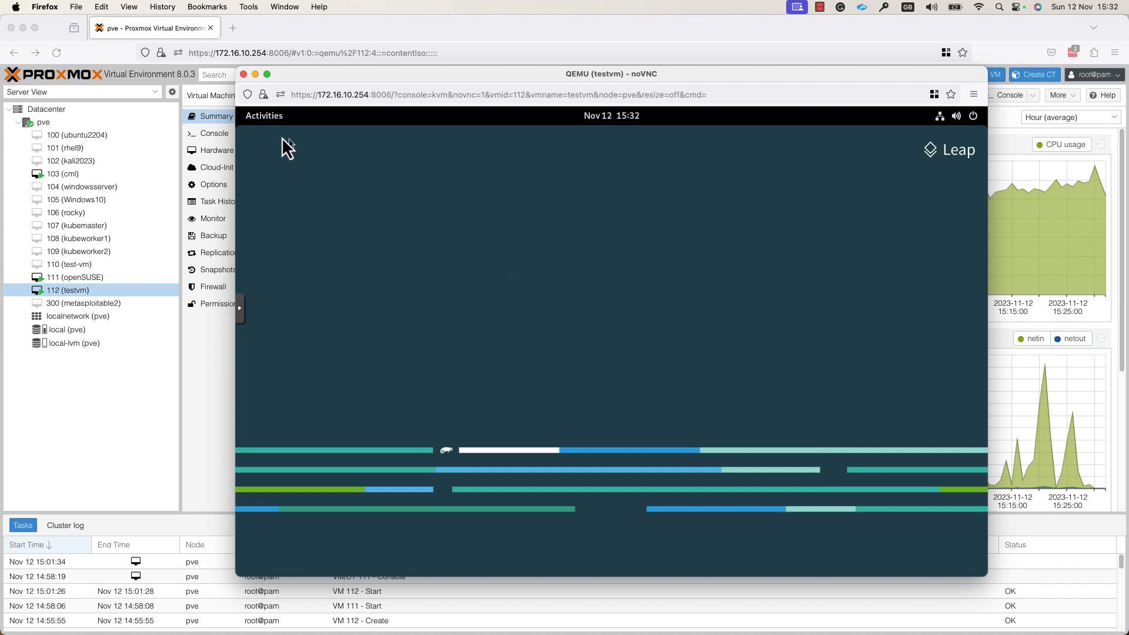
pyautogui.click(259, 117)
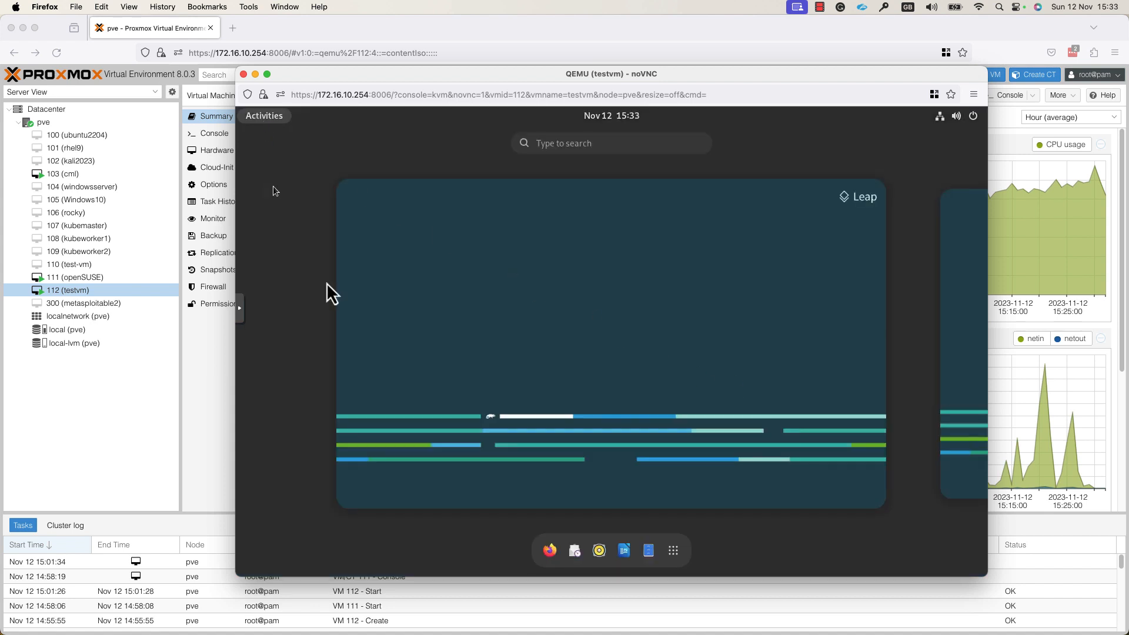
# Step: Launch GNOME Terminal from the app grid and open its Preferences
pyautogui.click(674, 551)
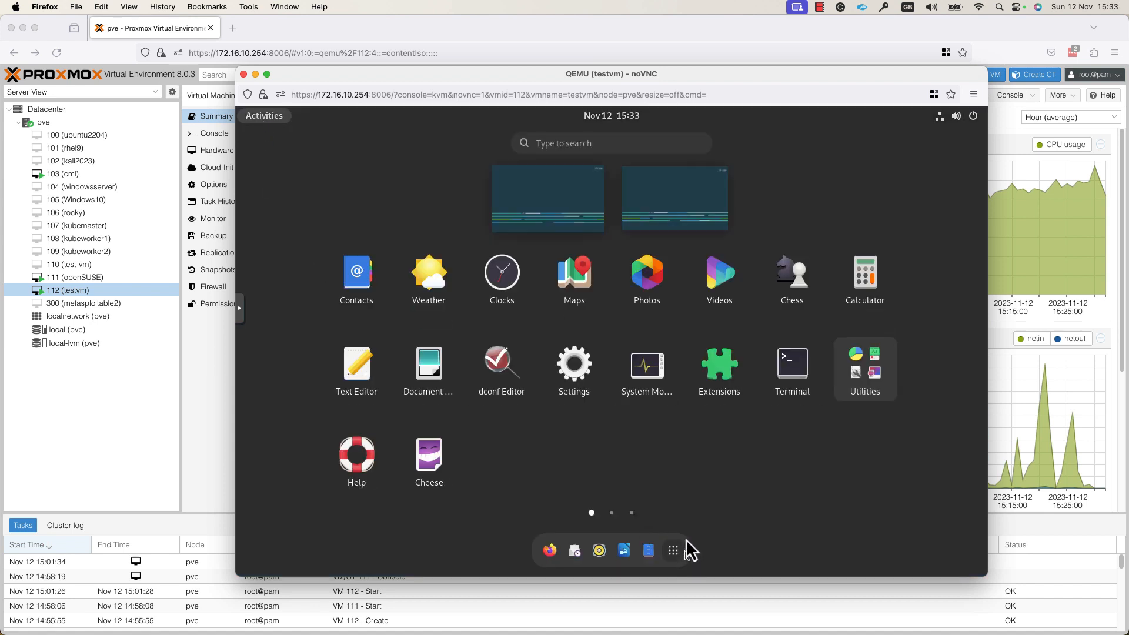
pyautogui.click(790, 378)
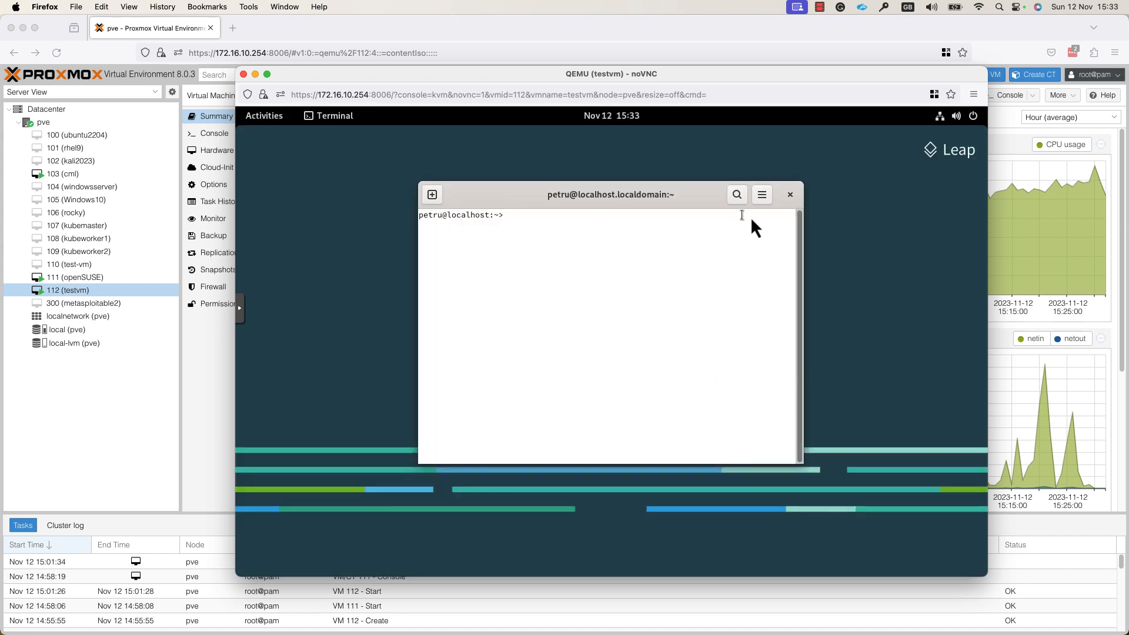
pyautogui.click(760, 199)
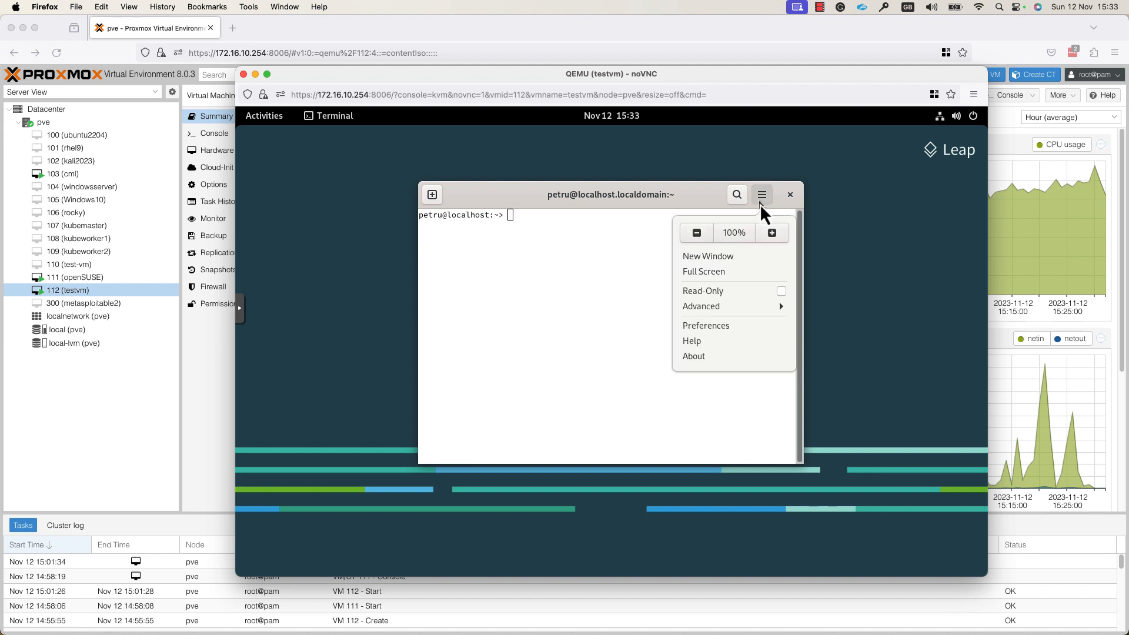
pyautogui.click(713, 327)
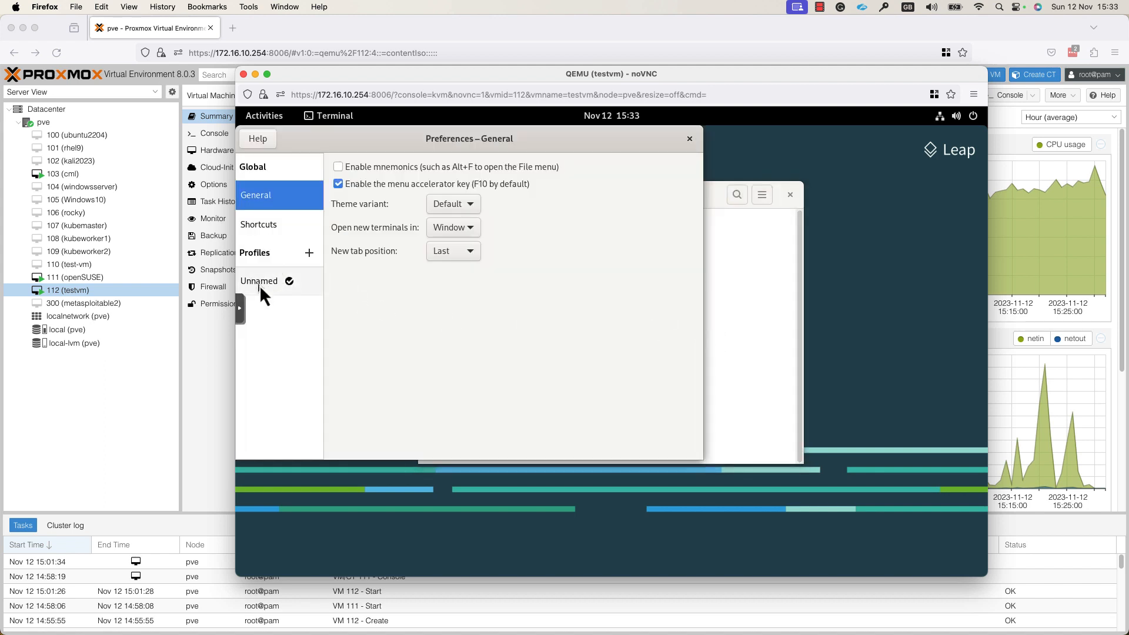
# Step: Give the Unnamed profile a custom Monospace font at size 20
pyautogui.click(260, 283)
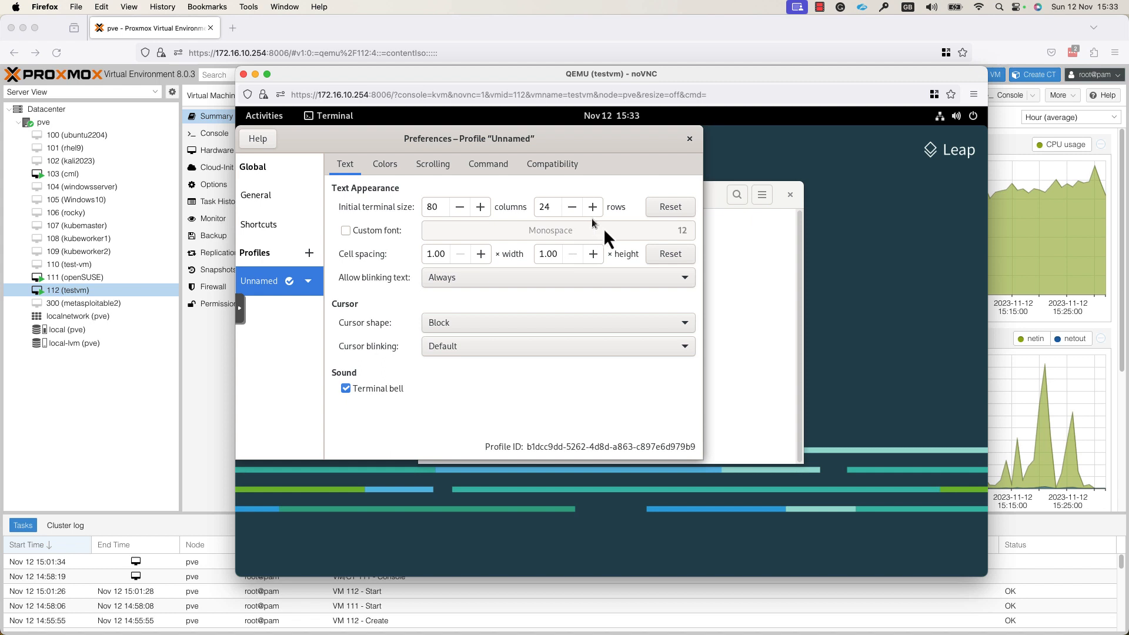
pyautogui.click(349, 232)
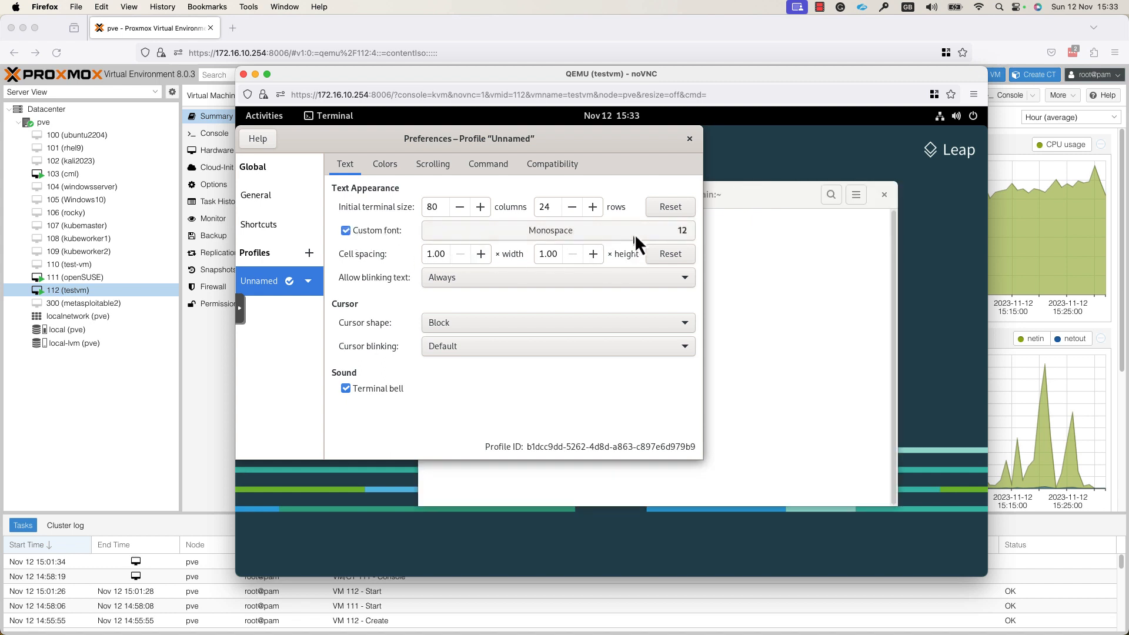
pyautogui.click(635, 236)
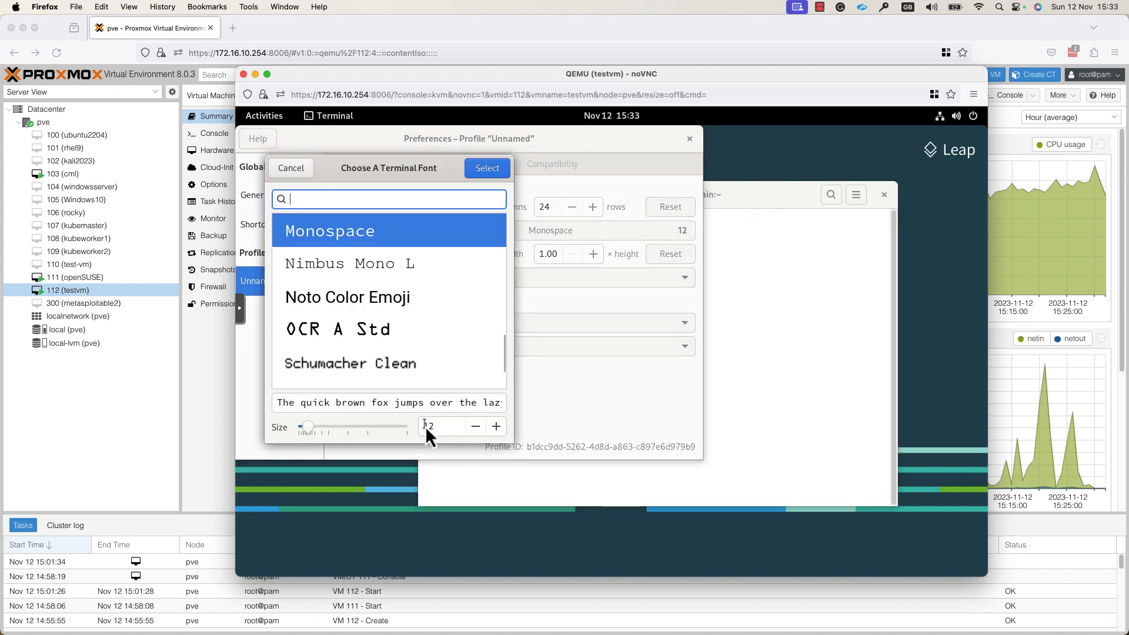
pyautogui.moveTo(429, 427); pyautogui.dragTo(421, 424)
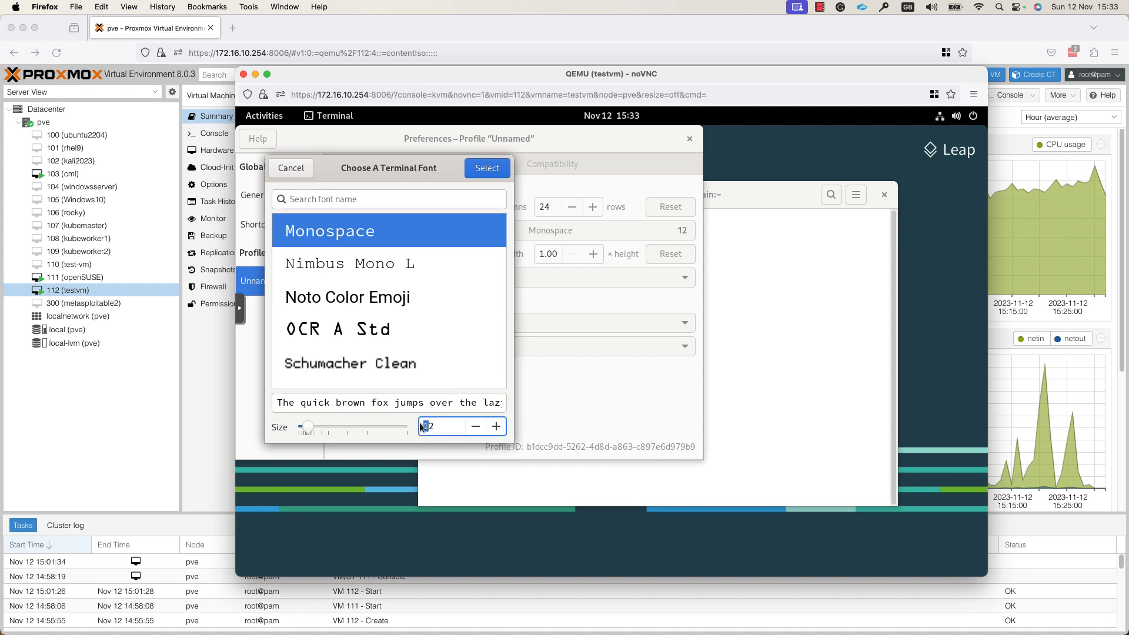
pyautogui.write('20')
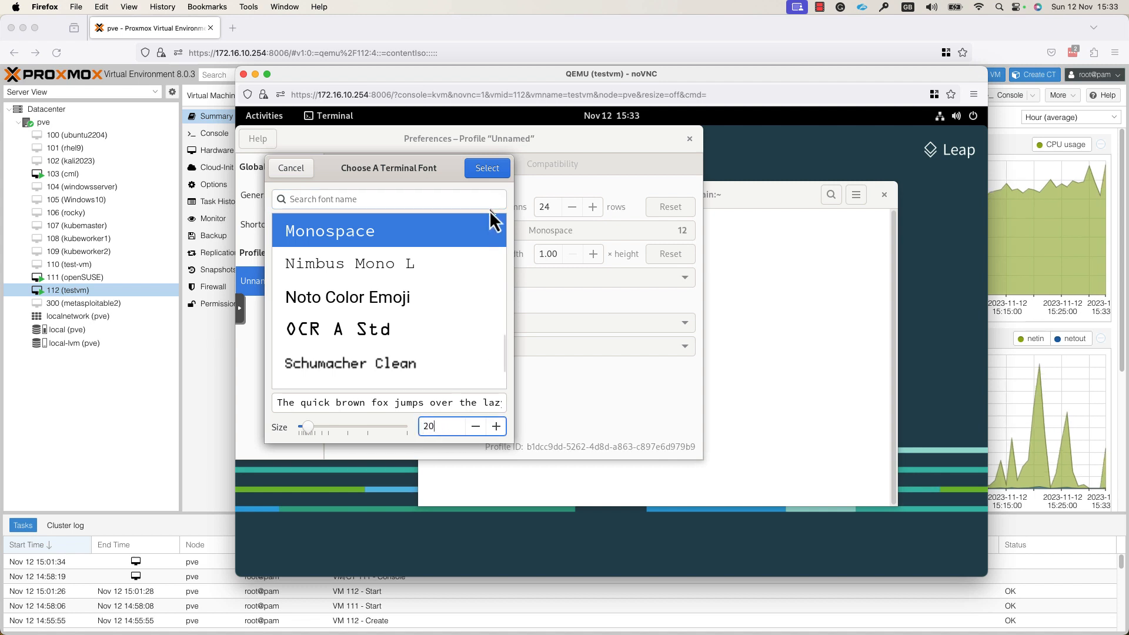
pyautogui.click(494, 165)
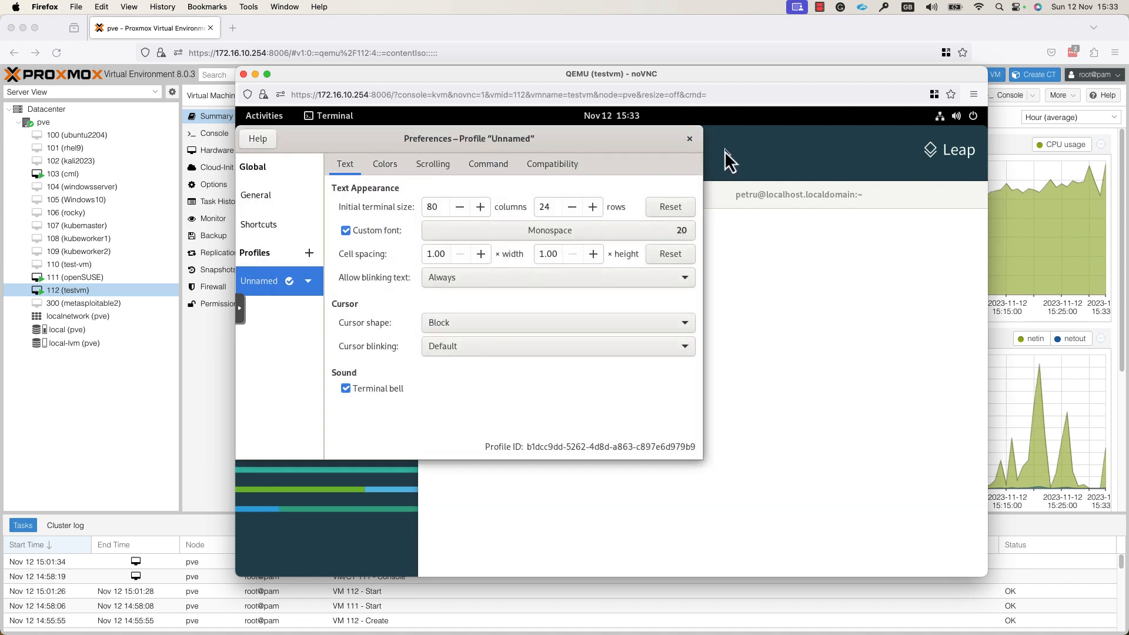
pyautogui.click(690, 139)
# Step: Move the terminal window left and run sudo zypper update
pyautogui.moveTo(658, 191); pyautogui.dragTo(542, 159)
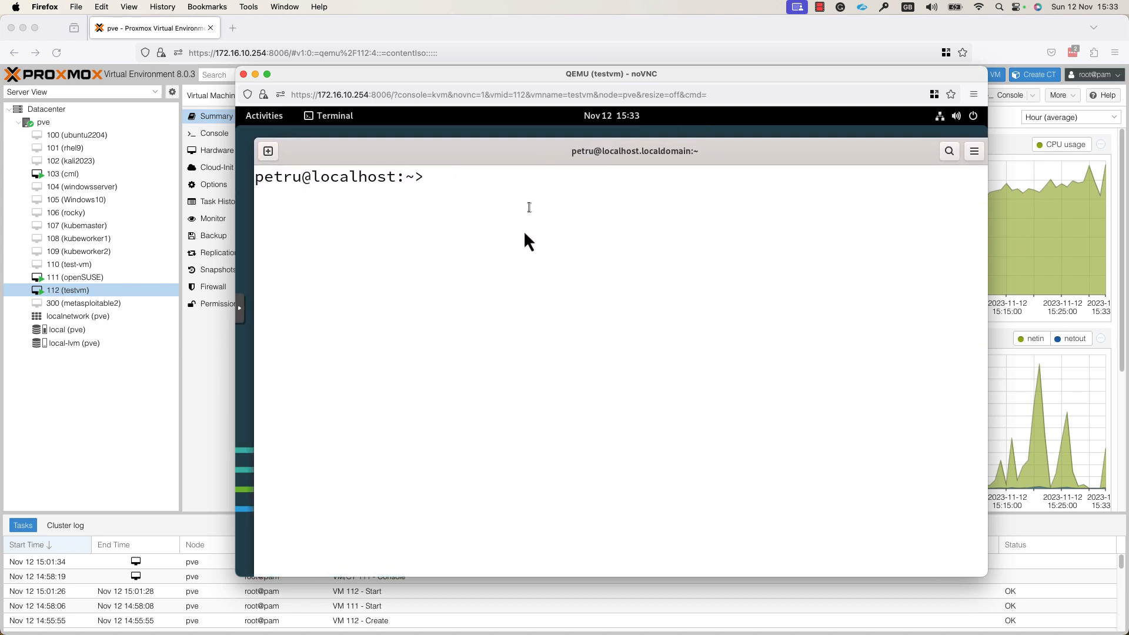
pyautogui.write('z')
pyautogui.press('BackSpace')
pyautogui.write('sudo zyppe')
pyautogui.press('BackSpace')
pyautogui.write('per upodate')
pyautogui.press('BackSpace')
pyautogui.press('BackSpace')
pyautogui.press('BackSpace')
pyautogui.press('BackSpace')
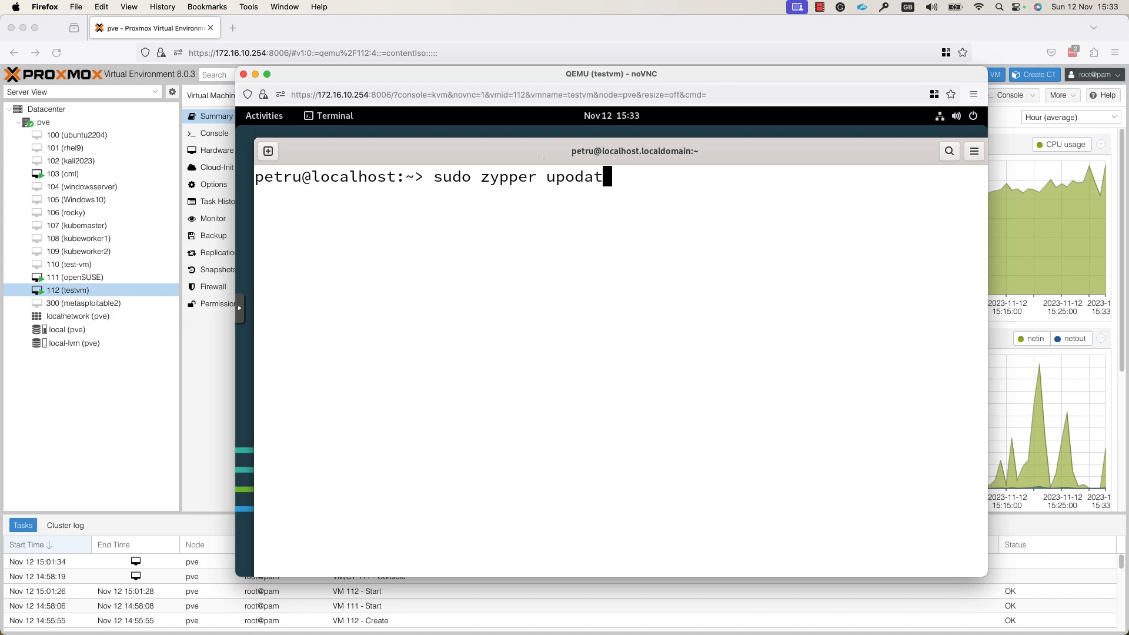
pyautogui.press('BackSpace')
pyautogui.write('date')
pyautogui.press('Return')
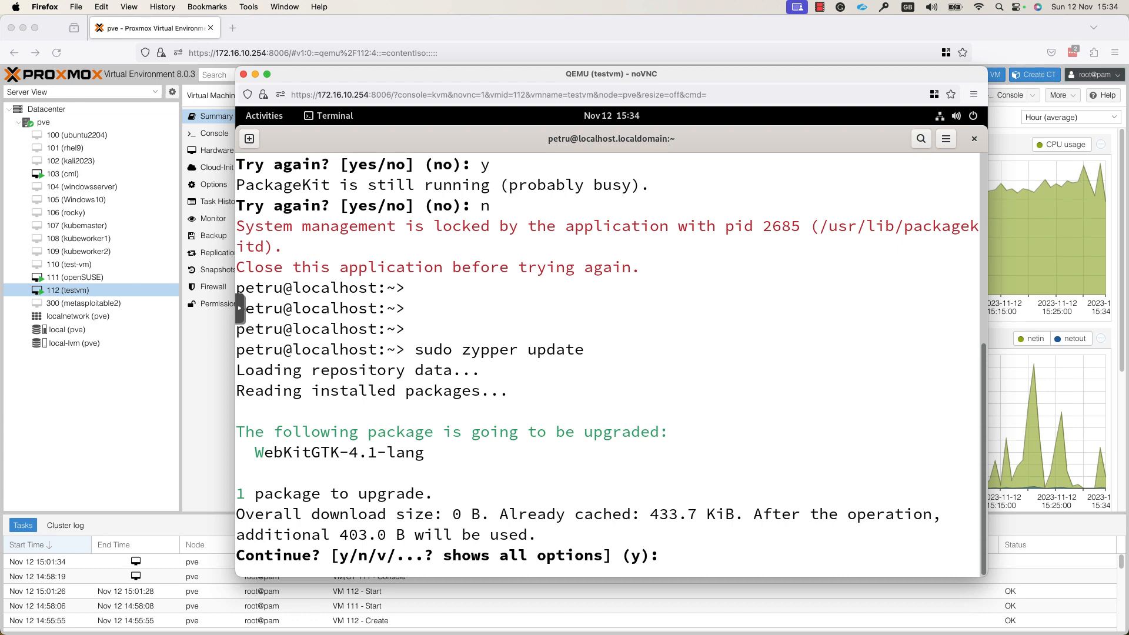
# Step: Answer y to install the WebKitGTK-4.1-lang upgrade, then recall the update command
pyautogui.write('y')
pyautogui.press('Return')
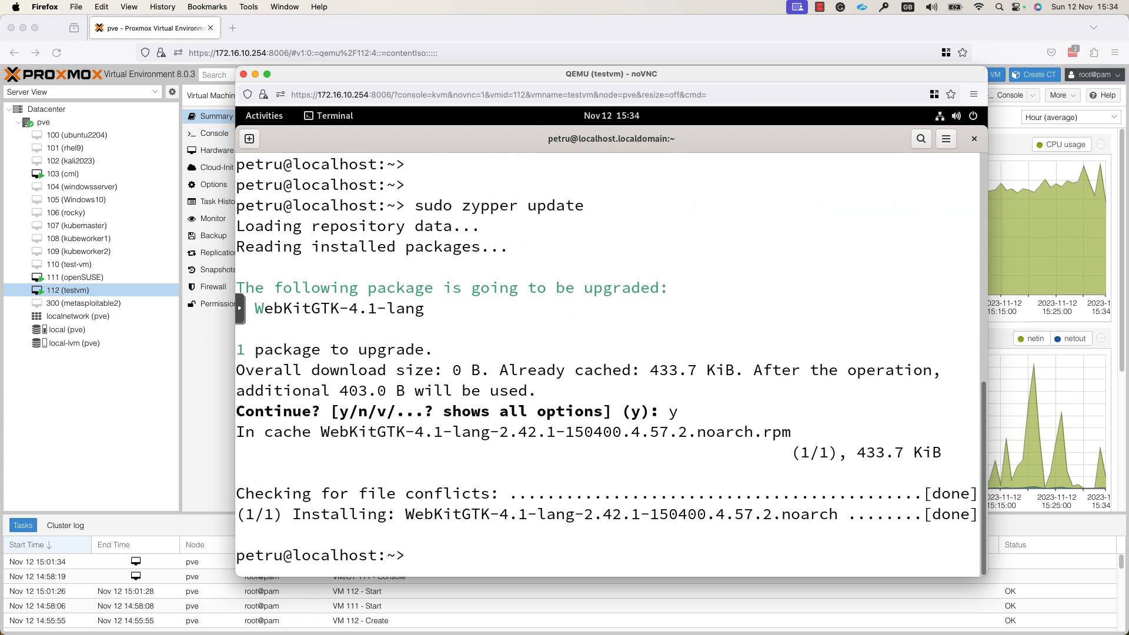
pyautogui.press('Return')
pyautogui.press('Return')
pyautogui.press('Return')
pyautogui.press('Return')
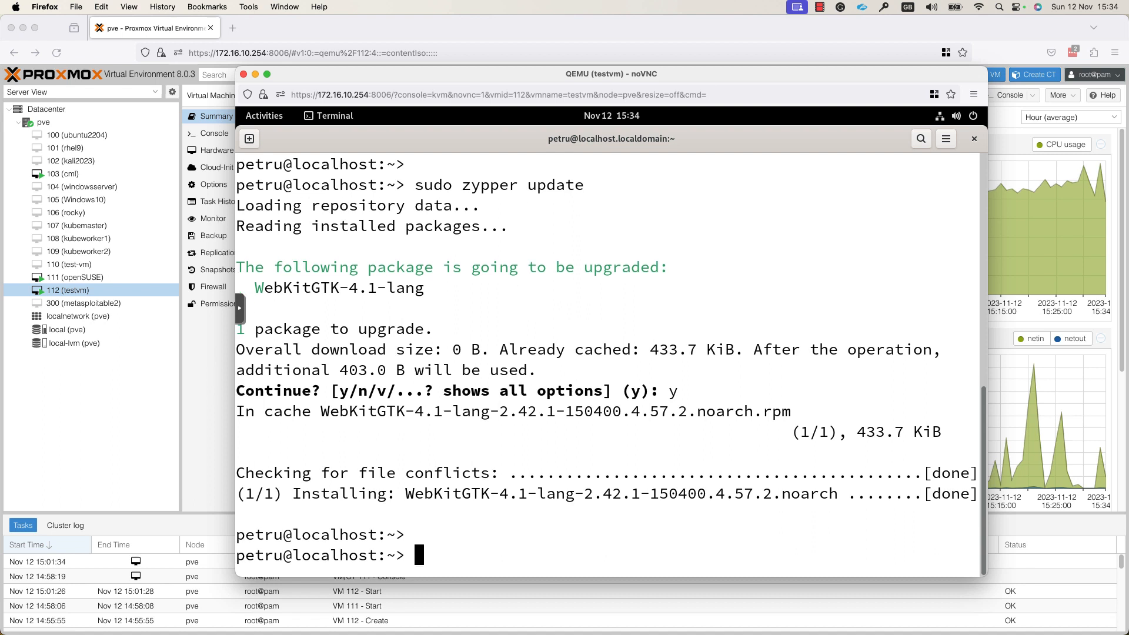
pyautogui.press('Up')
# Step: Rerun sudo zypper update (Nothing to do), then cat /etc/os-release to show openSUSE Leap 15.5
pyautogui.press('Return')
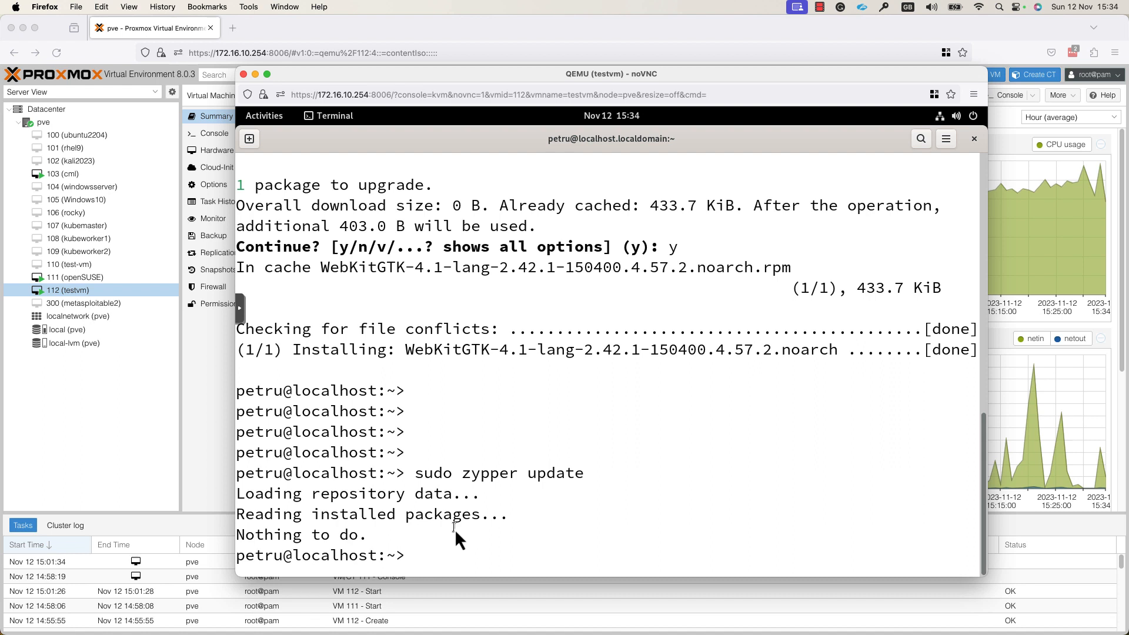
pyautogui.write('cat /etc/os-release')
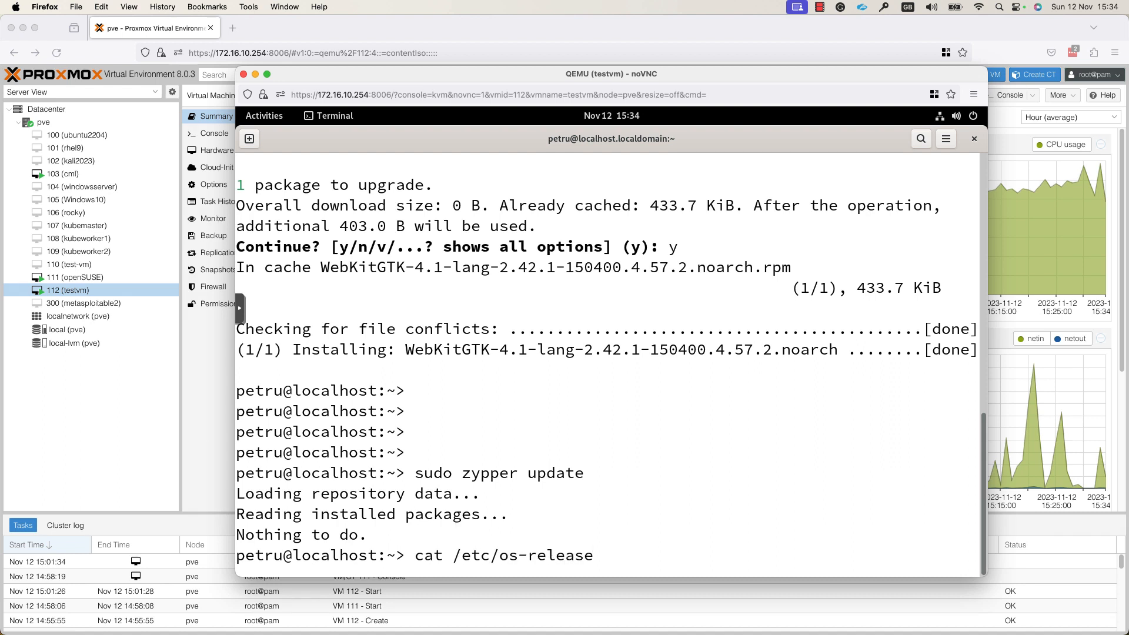
pyautogui.press('Return')
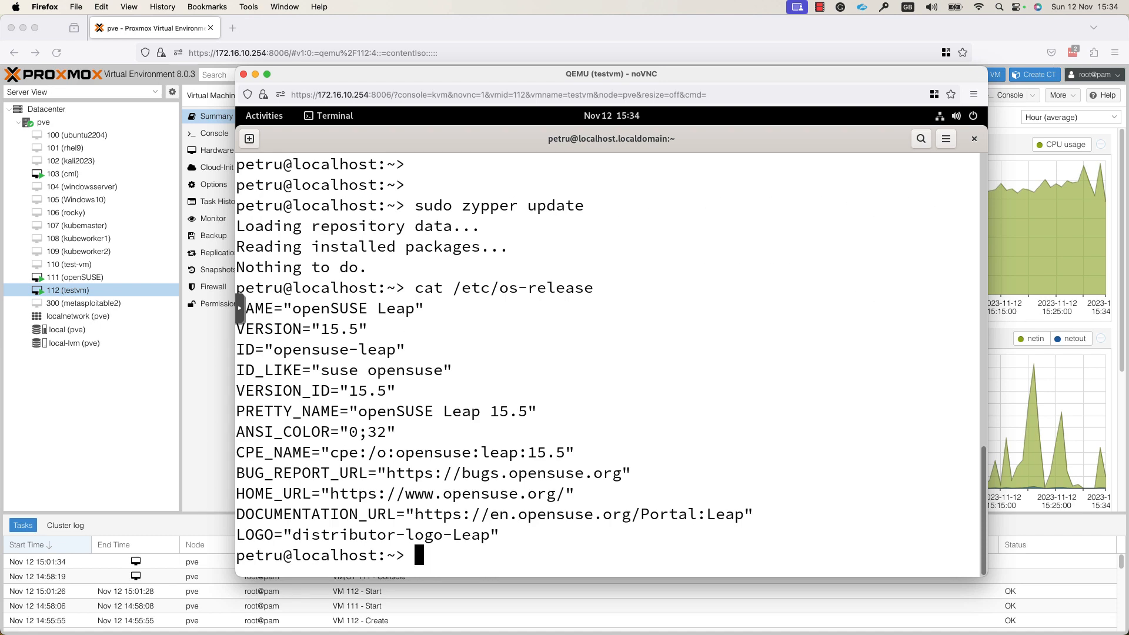